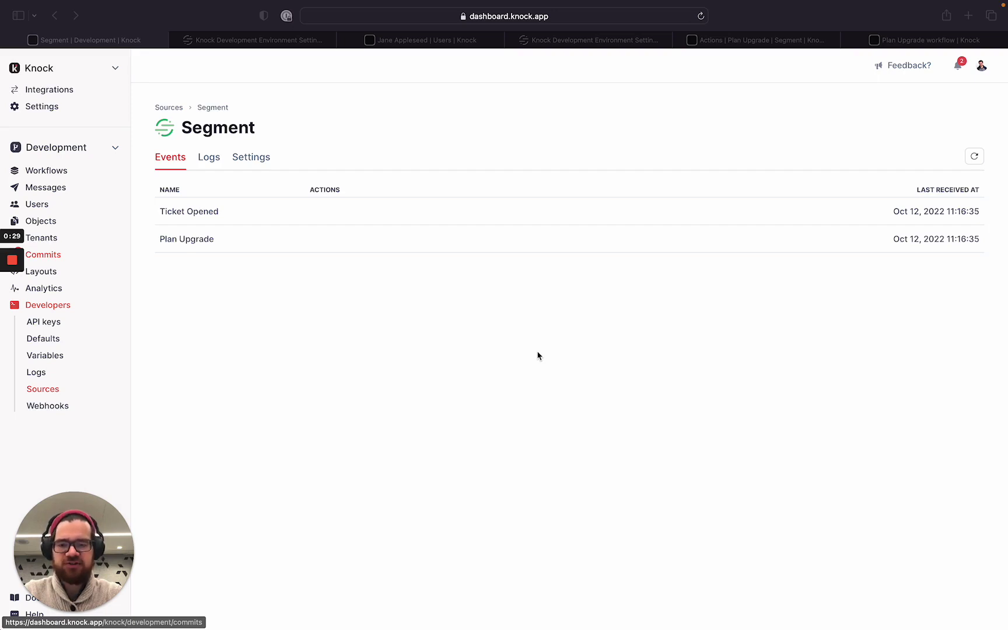
Confirm the Segment source creates and updates users on identify, and check the test user has no phone.
click(461, 347)
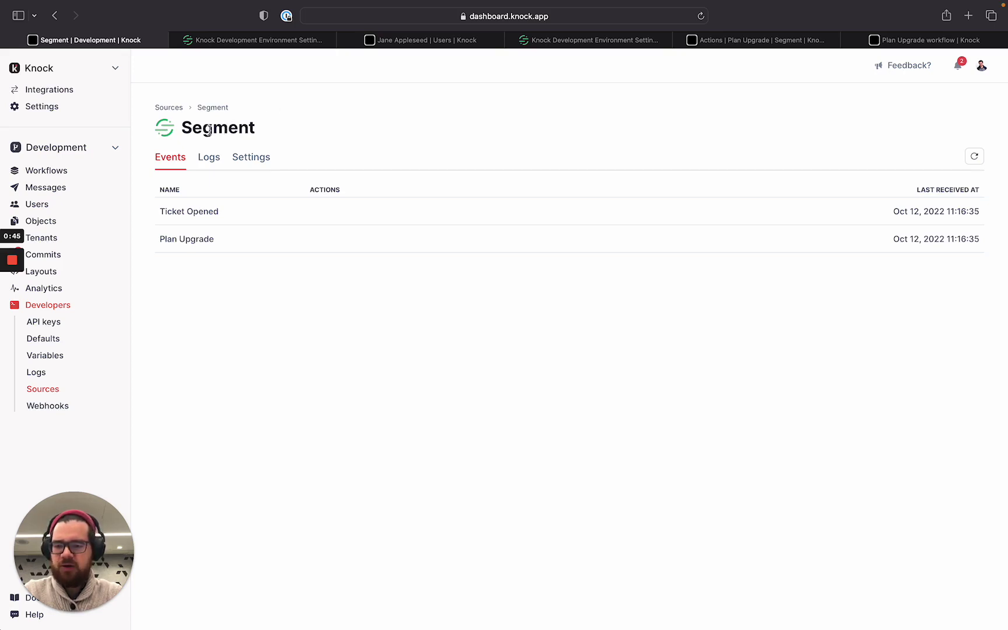
click(256, 162)
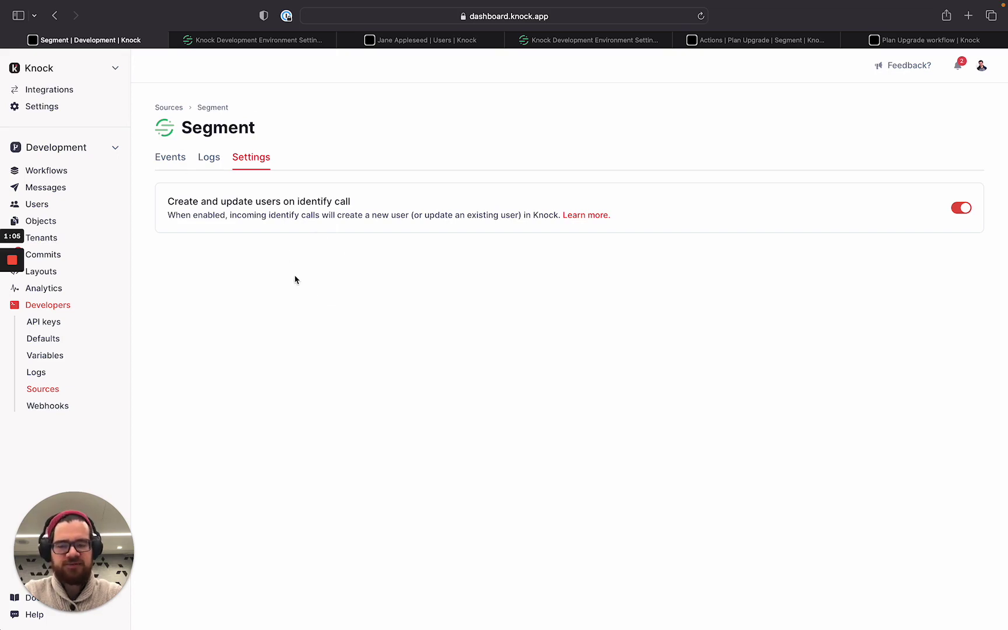
key(super+3)
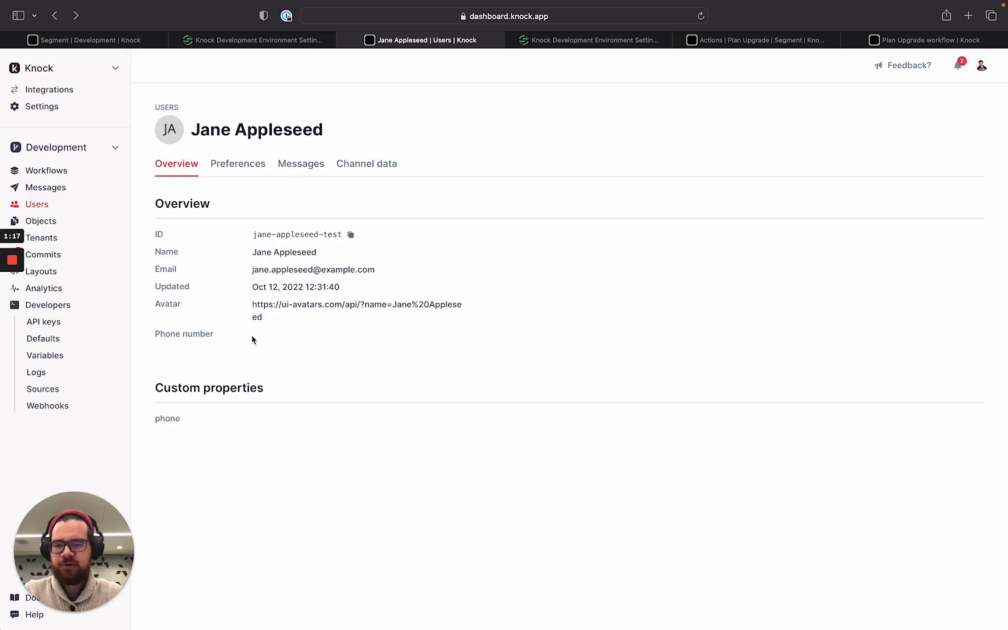
key(ctrl+shift+Tab)
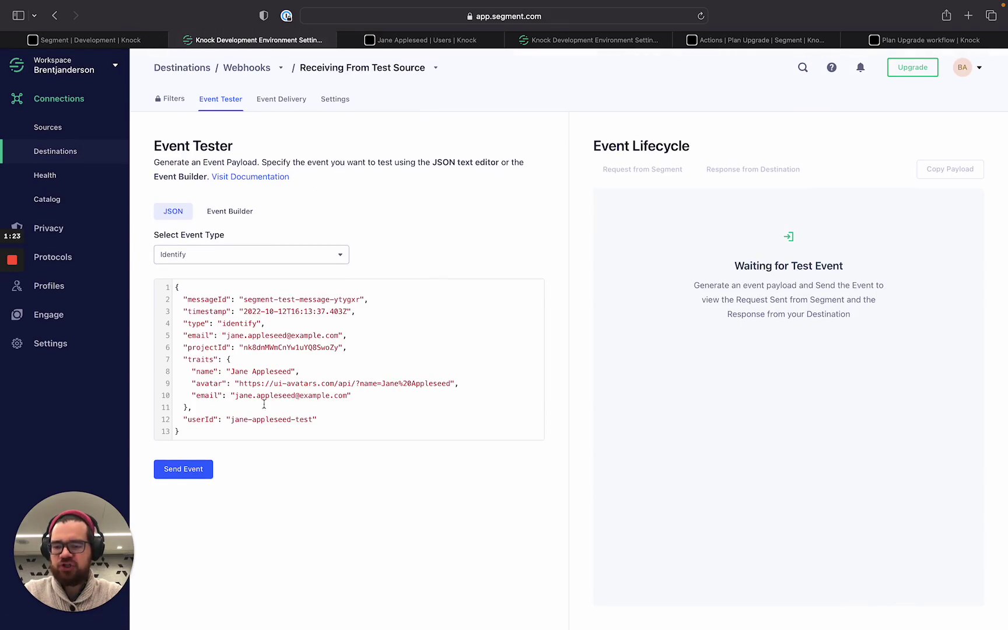
click(367, 396)
text(,)
key(Return)
text("phone": "888-555-1212")
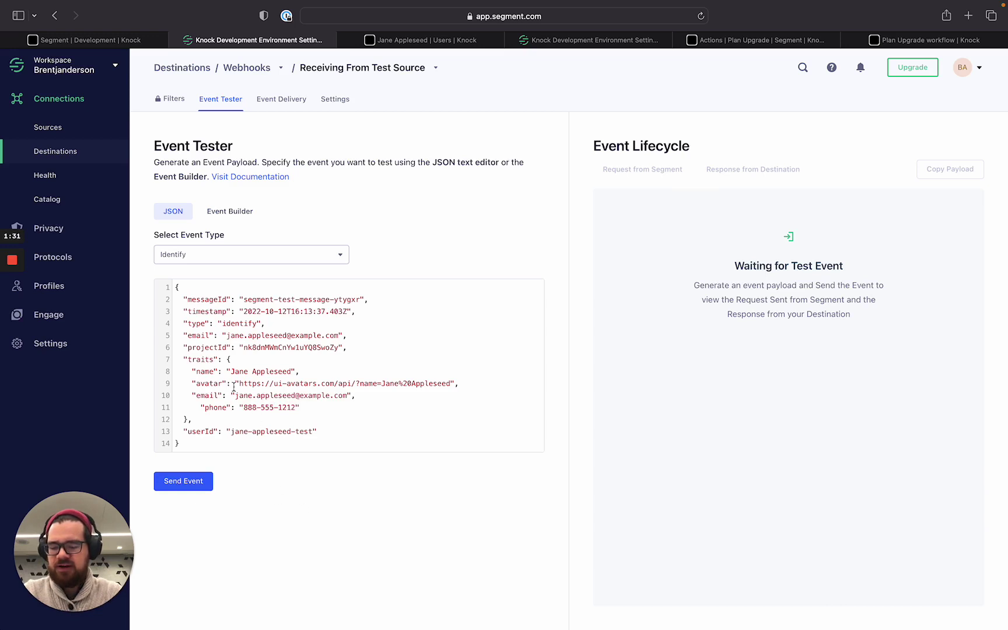
click(202, 407)
key(BackSpace)
key(BackSpace)
click(191, 482)
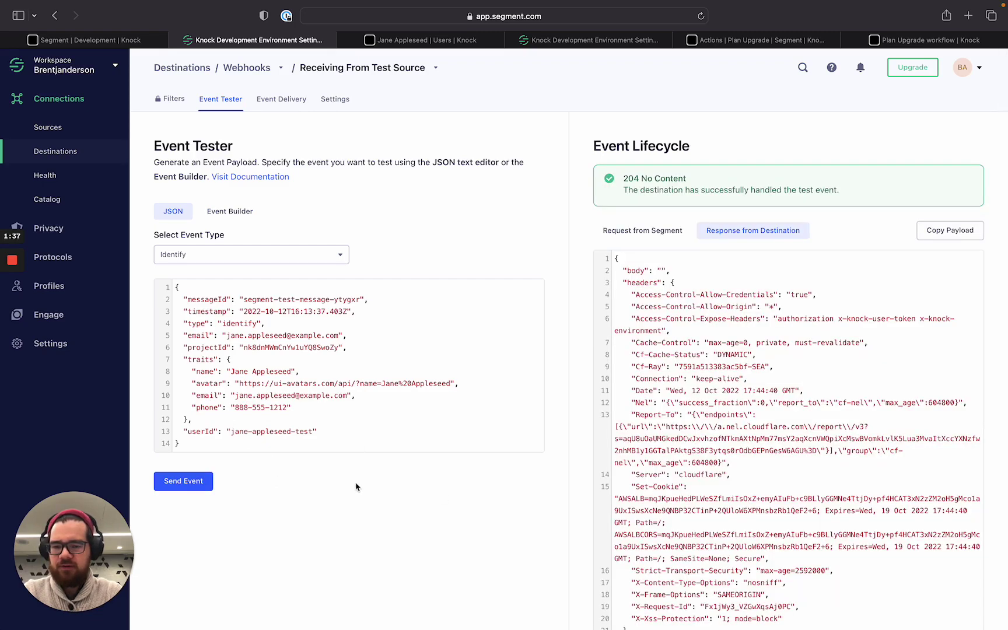
Reload the test user's Knock profile to see the new phone number in its fields and properties.
key(ctrl+Tab)
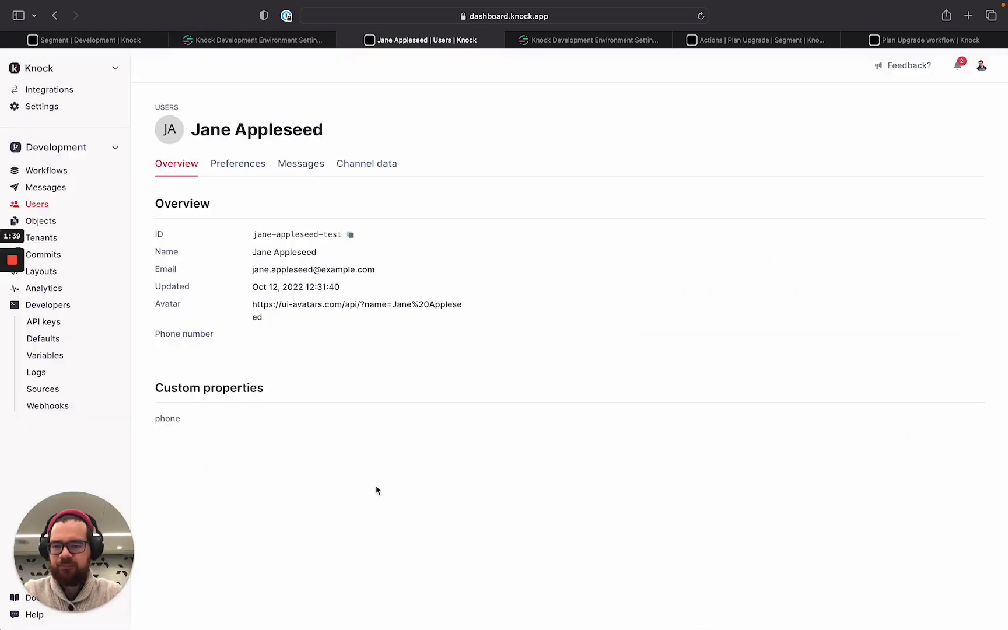
key(super+r)
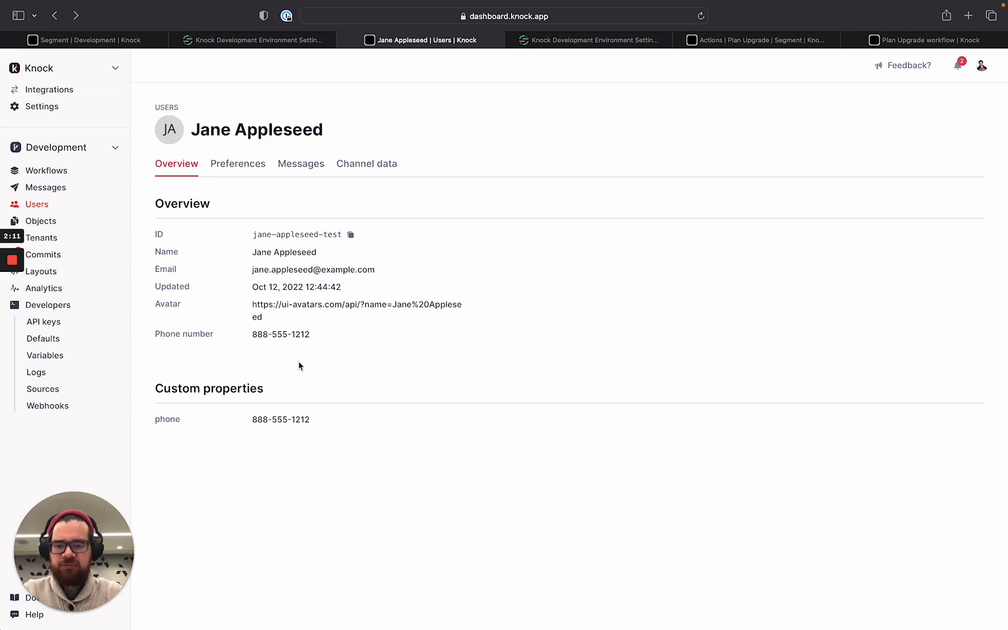
key(ctrl+Tab)
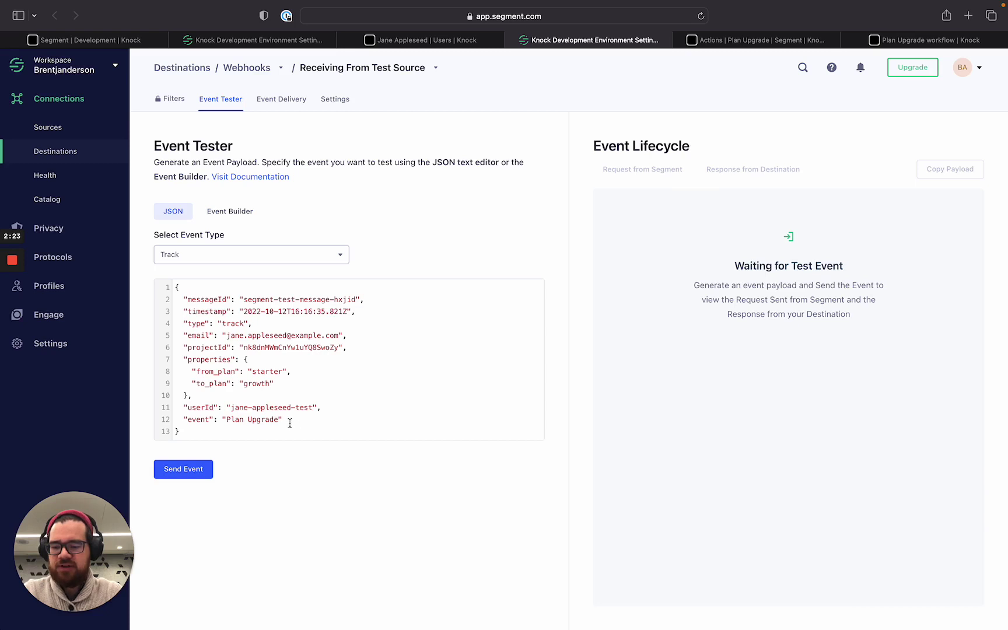
Review the Plan Upgrade track payload's userId, from_plan starter and to_plan growth values.
drag(290, 420, 178, 420)
click(225, 420)
double_click(257, 407)
triple_click(257, 408)
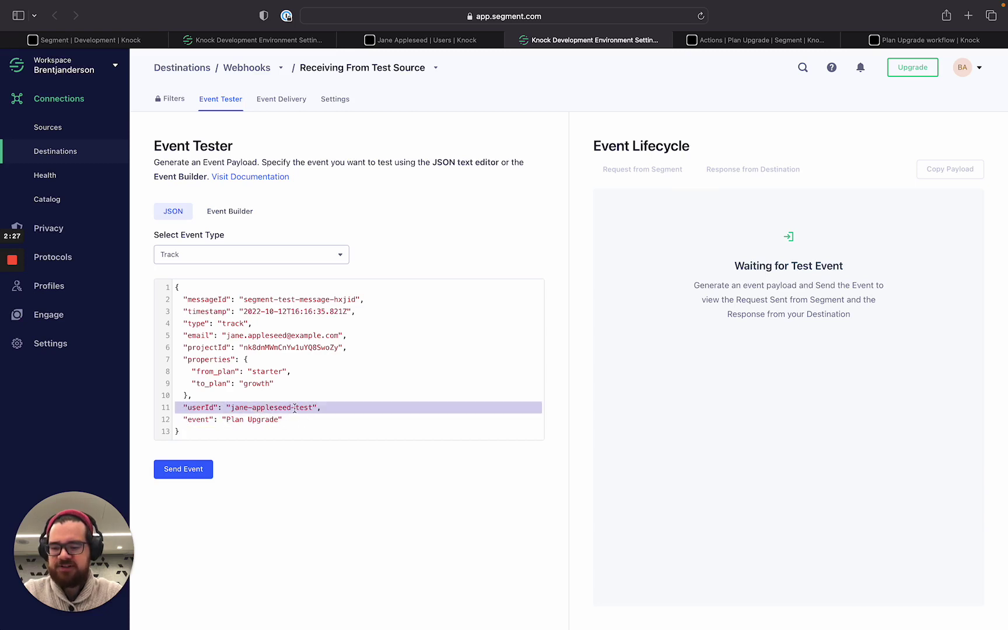
click(285, 410)
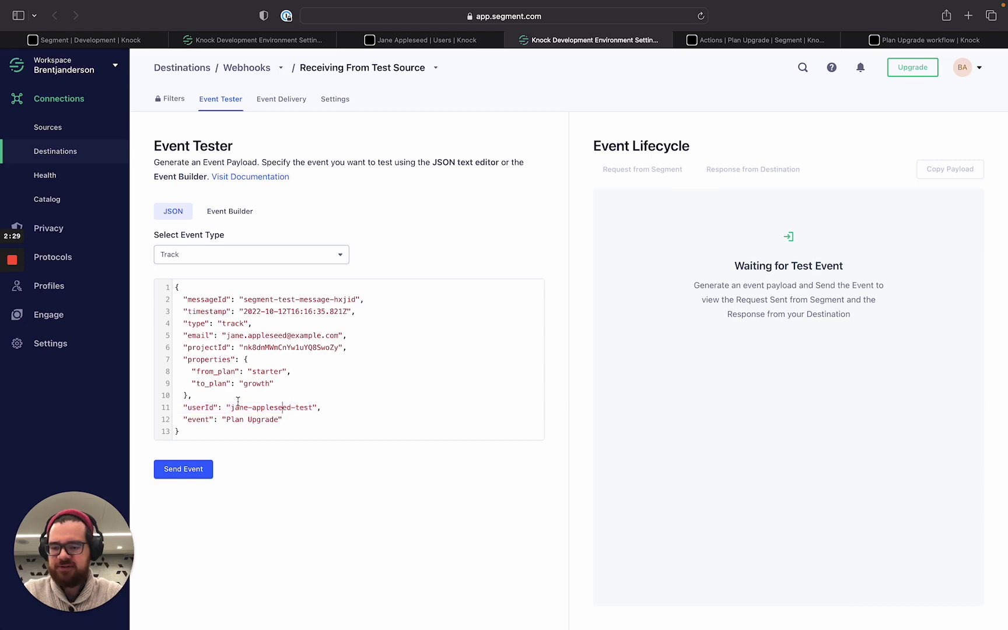
triple_click(218, 371)
triple_click(227, 384)
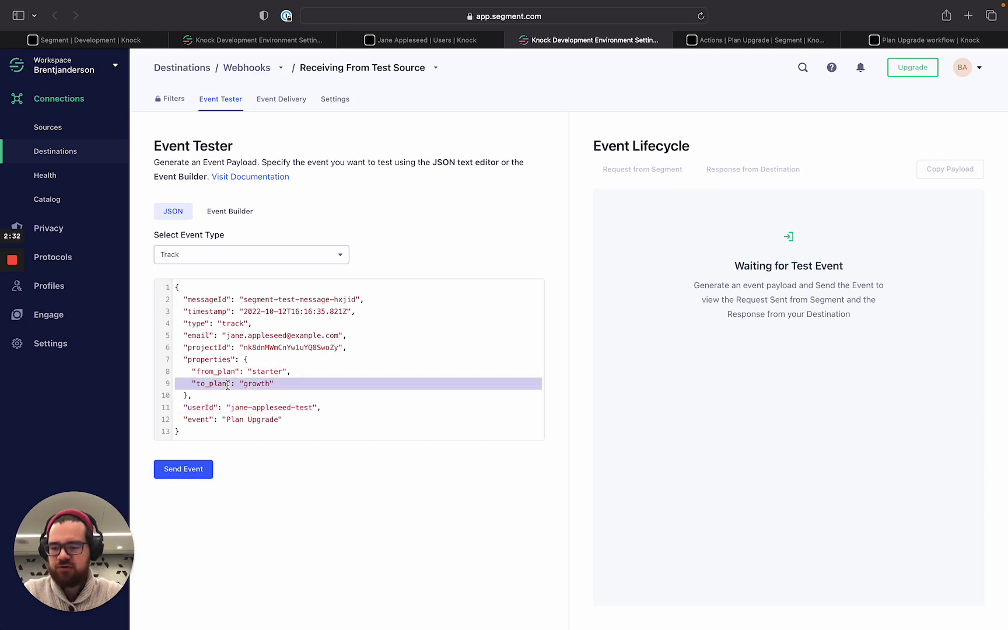
click(284, 399)
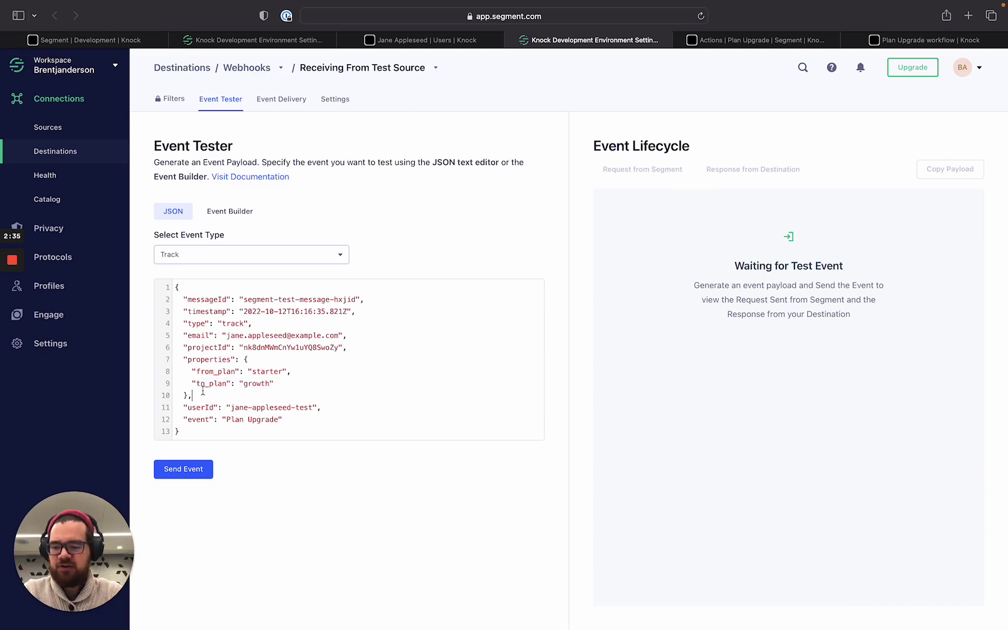
click(282, 425)
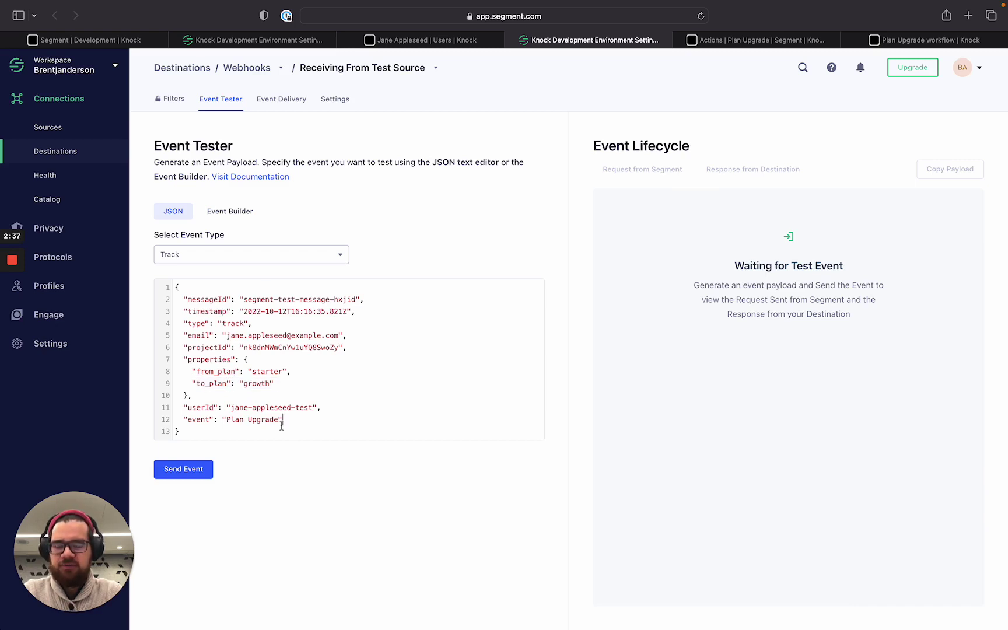
key(ctrl+Tab)
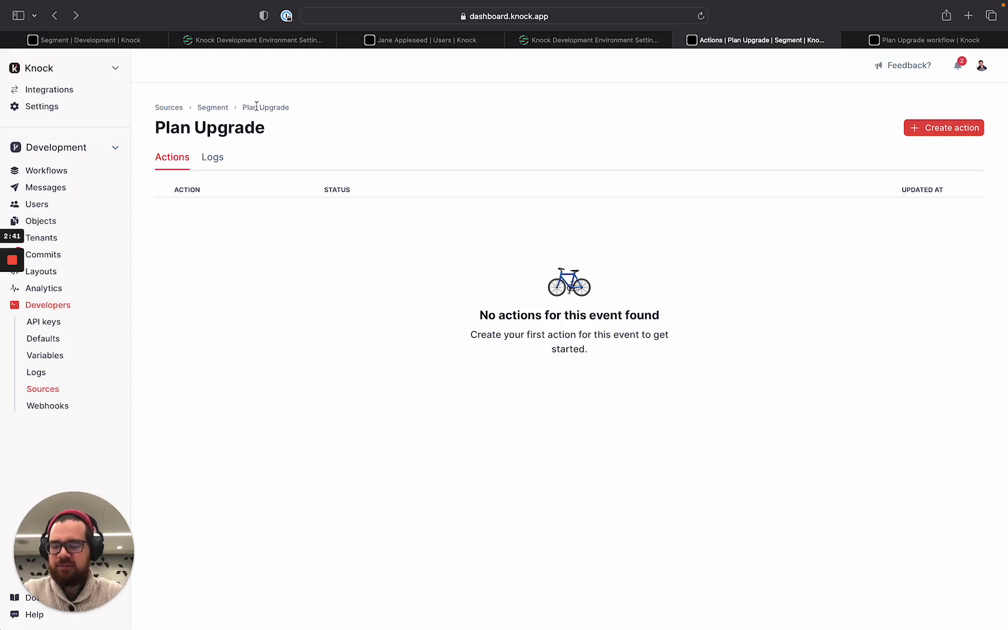
Resend the Plan Upgrade event and view its five logged track events showing starter to growth.
click(221, 112)
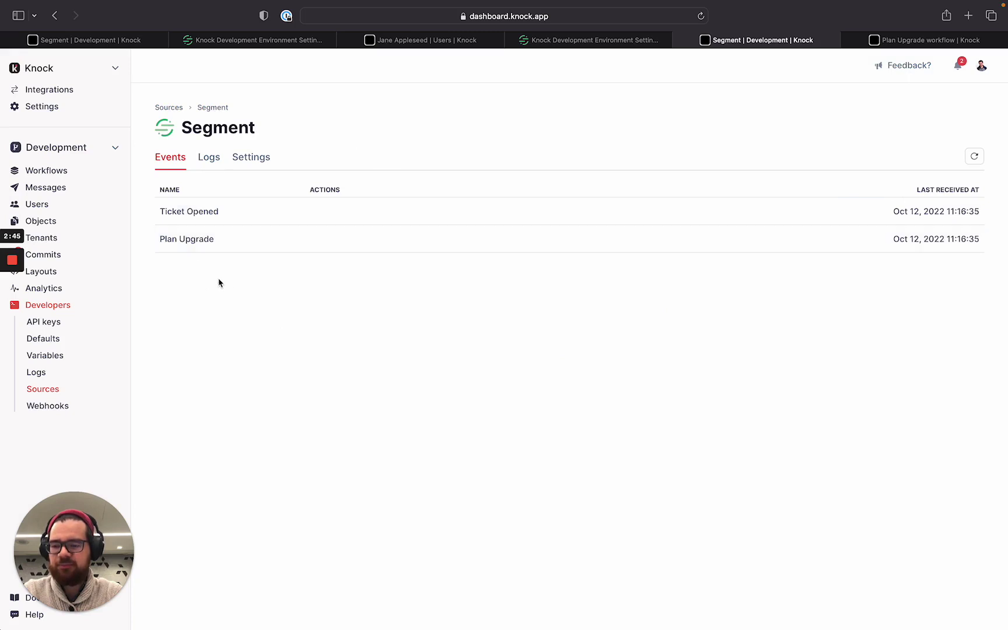
click(188, 245)
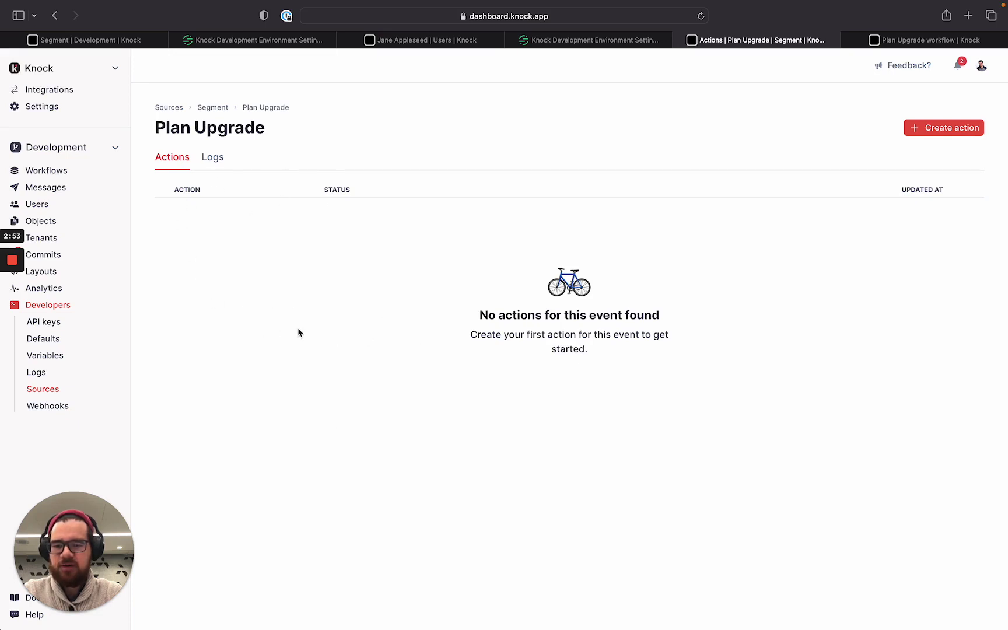
key(ctrl+shift+Tab)
click(200, 470)
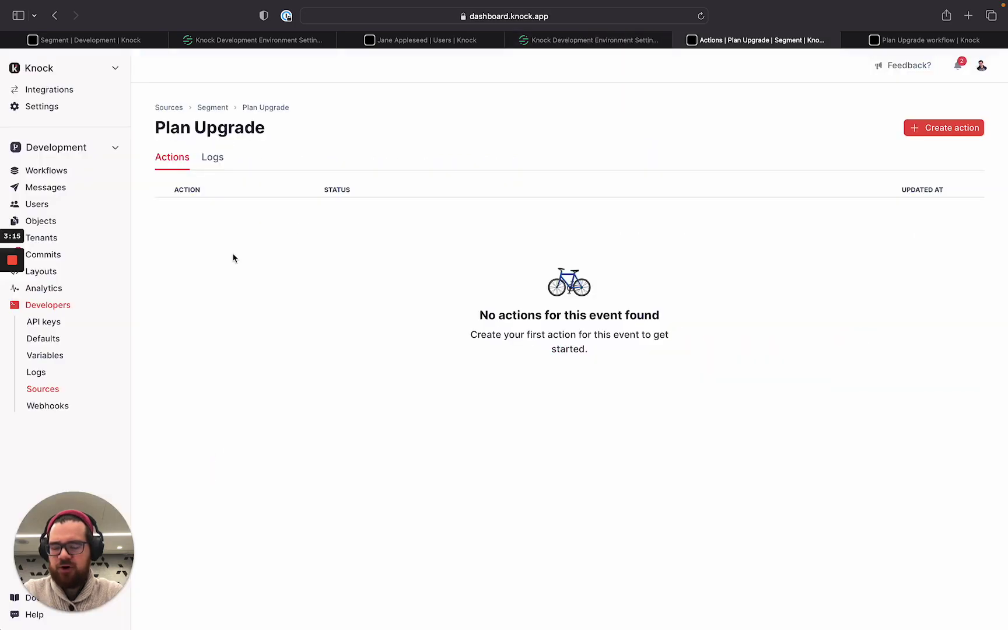
click(213, 159)
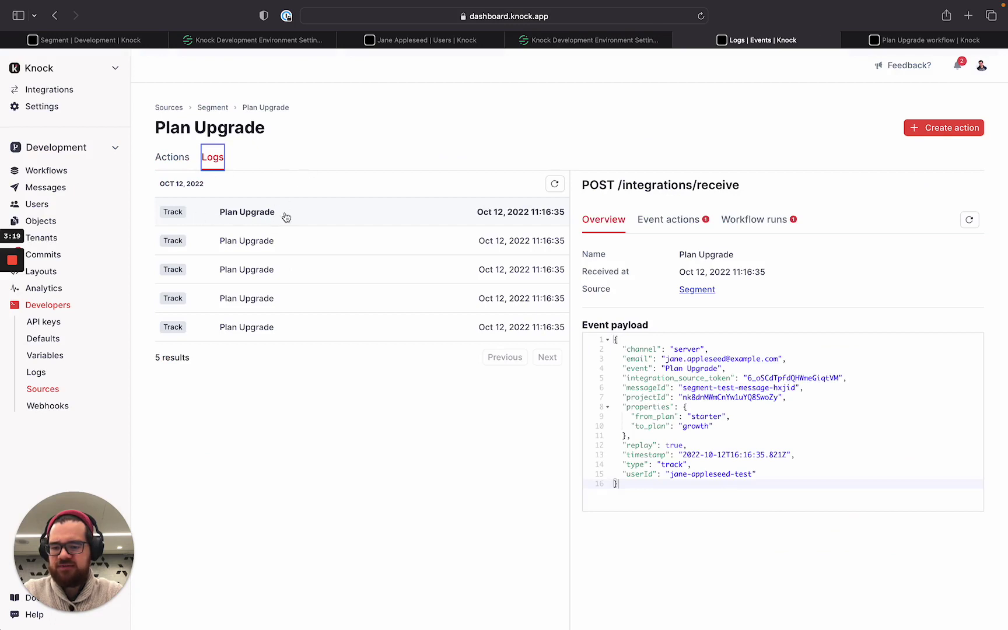
click(713, 417)
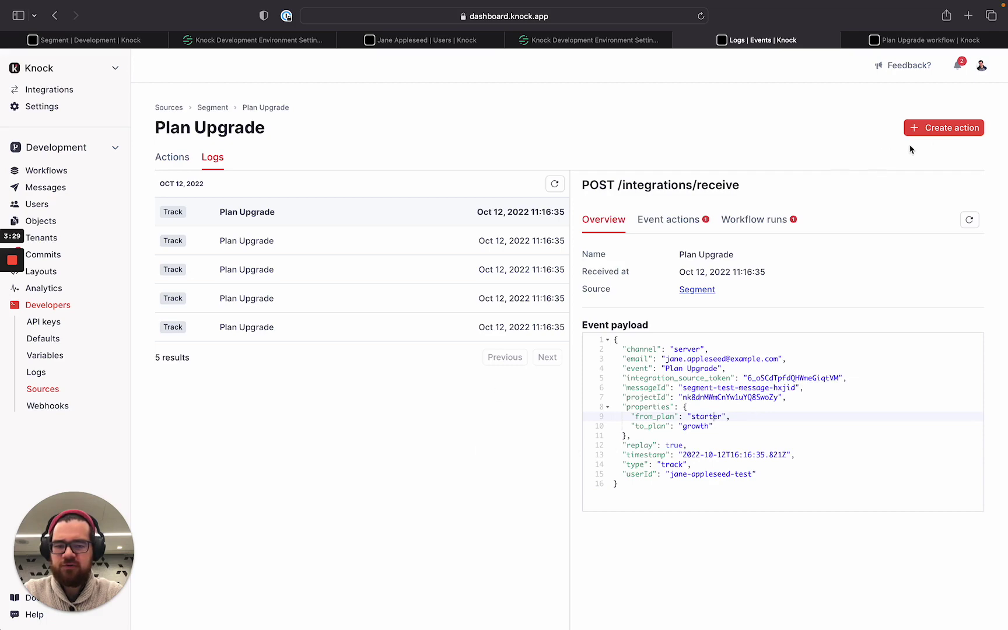
Create a trigger action mapping the Plan Upgrade event to the plan-upgrade workflow.
click(944, 131)
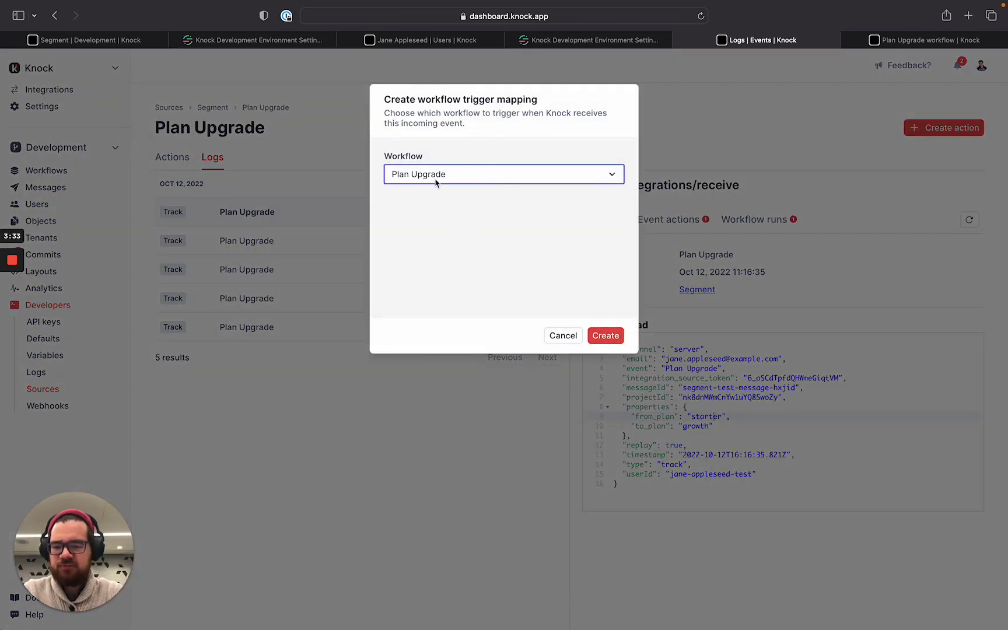
click(401, 205)
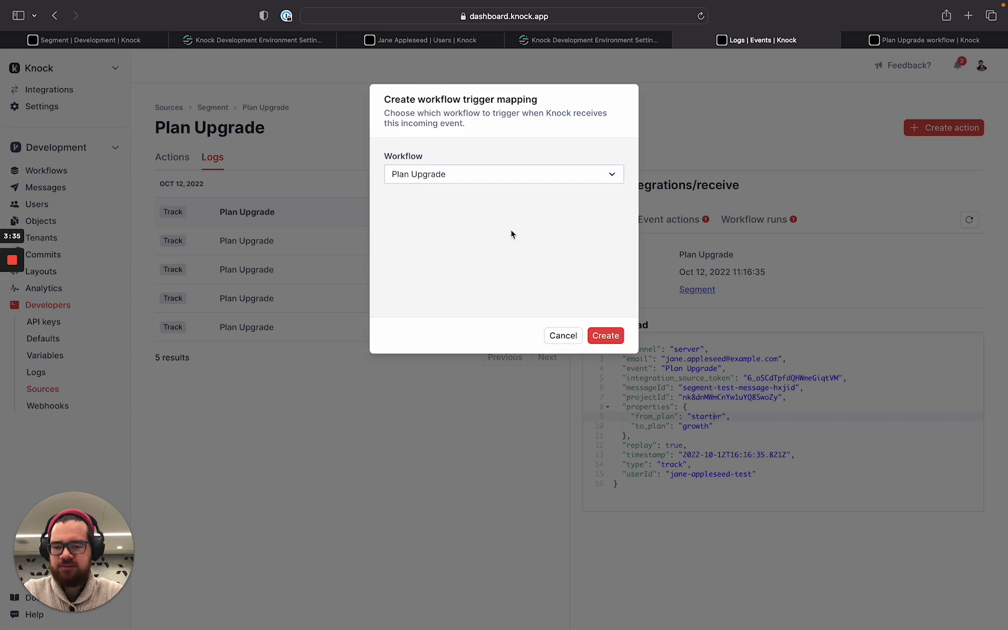
click(611, 341)
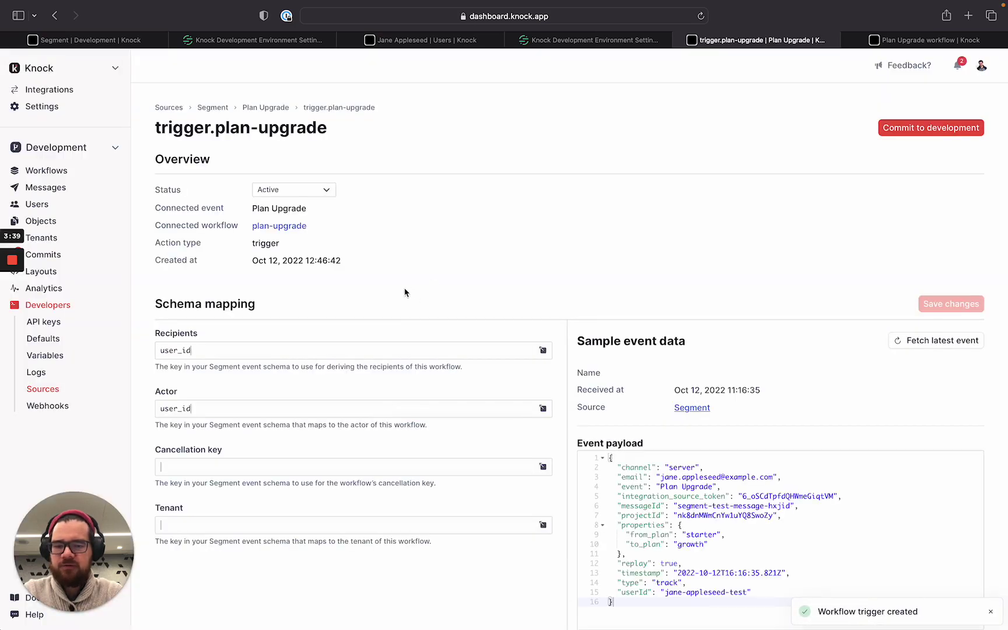
key(ctrl+Tab)
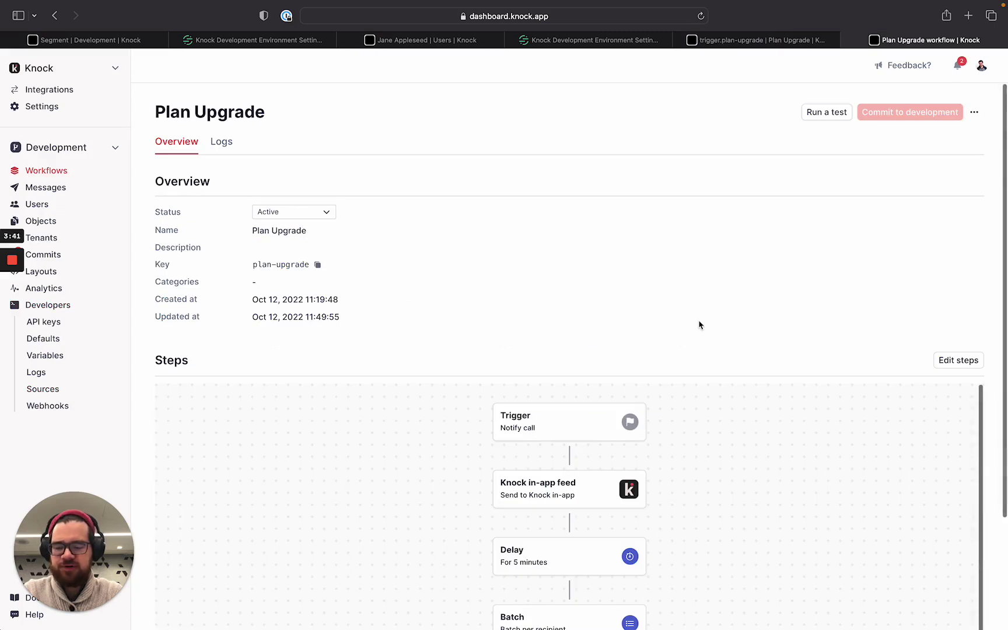
Review the plan-upgrade workflow's steps, including the Batch step's 2-hour window.
scroll(700, 325, down, 5)
scroll(698, 372, down, 2)
scroll(698, 371, up, 1)
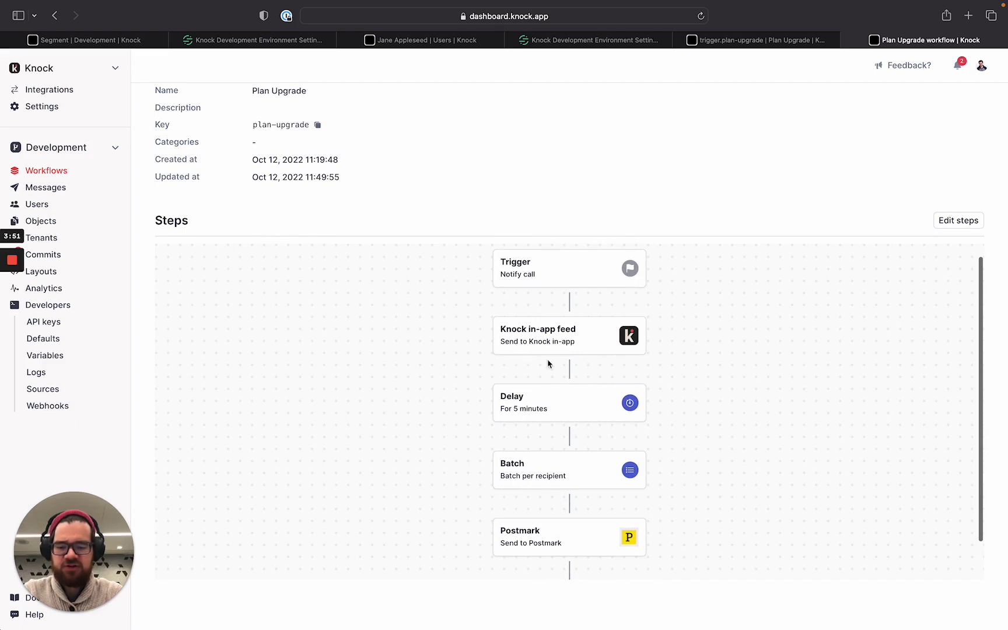
click(564, 487)
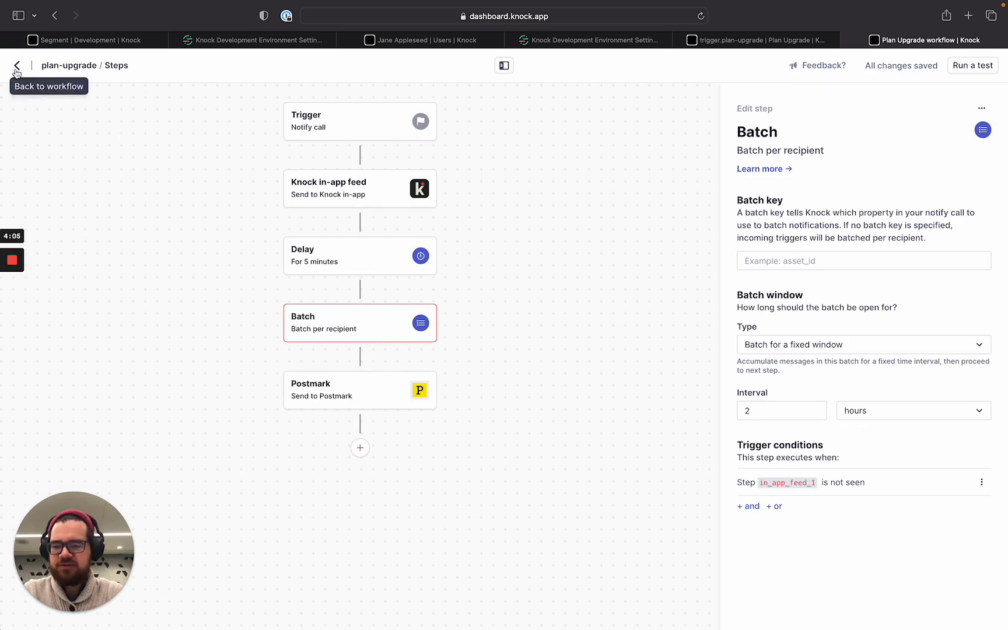
key(ctrl+shift+Tab)
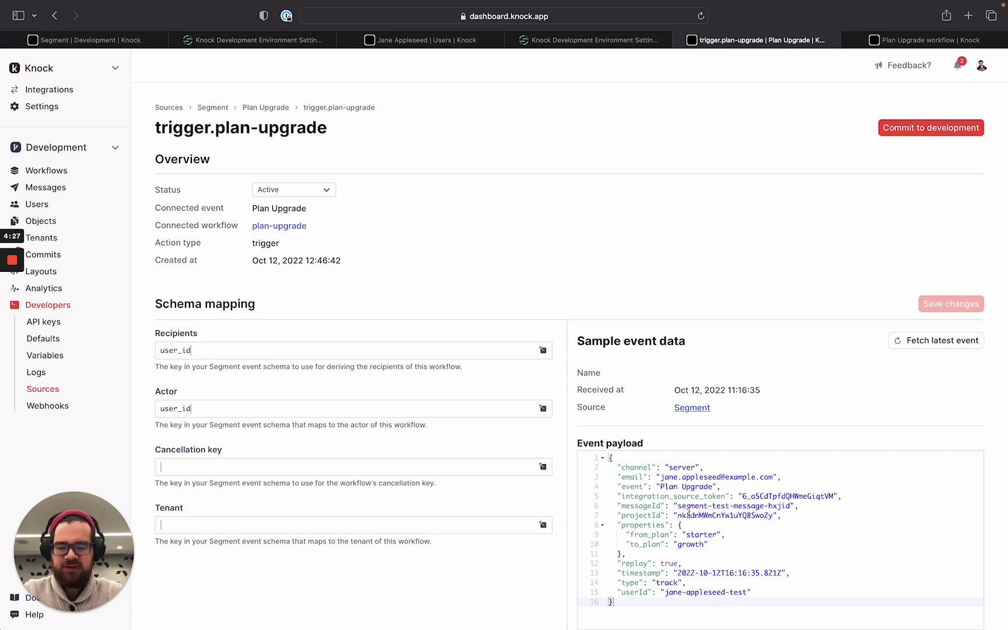
Commit the trigger.plan-upgrade action to development.
scroll(670, 518, down, 1)
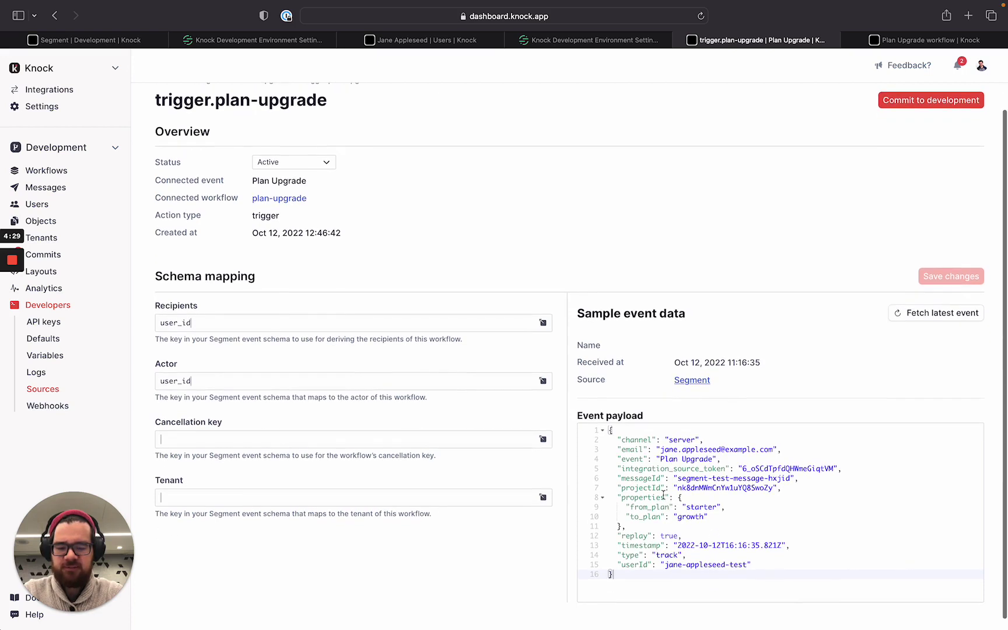
scroll(673, 528, up, 1)
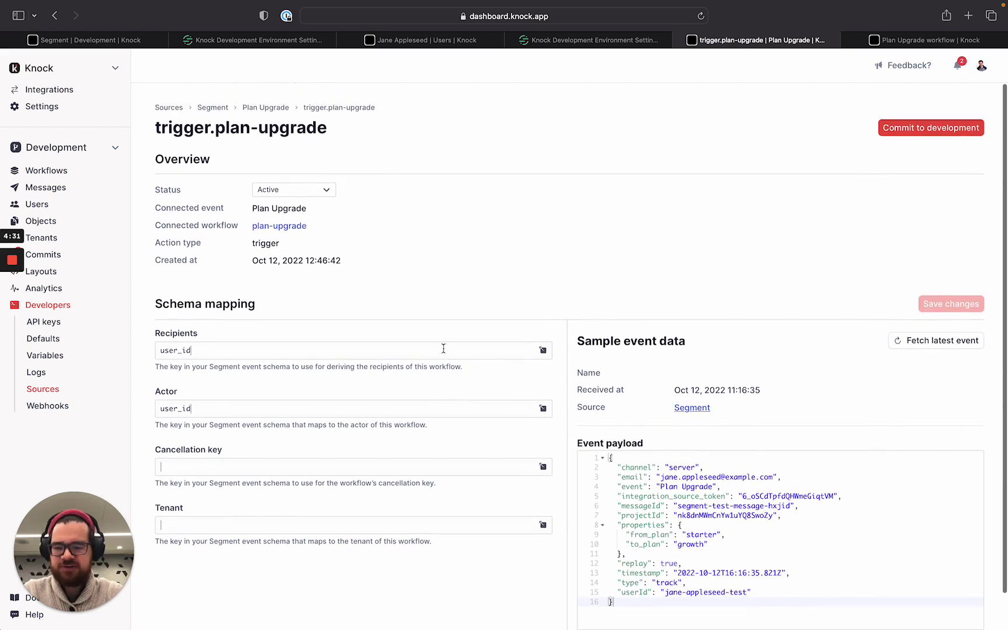
click(931, 127)
click(605, 252)
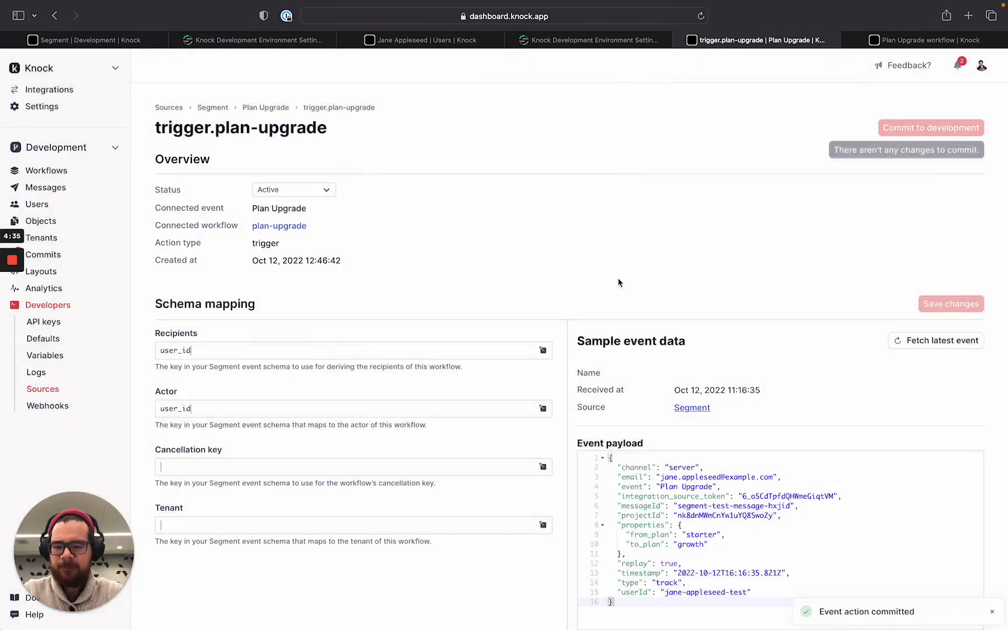
Send a new Plan Upgrade test event from Segment's Event Tester and return to Knock.
key(ctrl+shift+Tab)
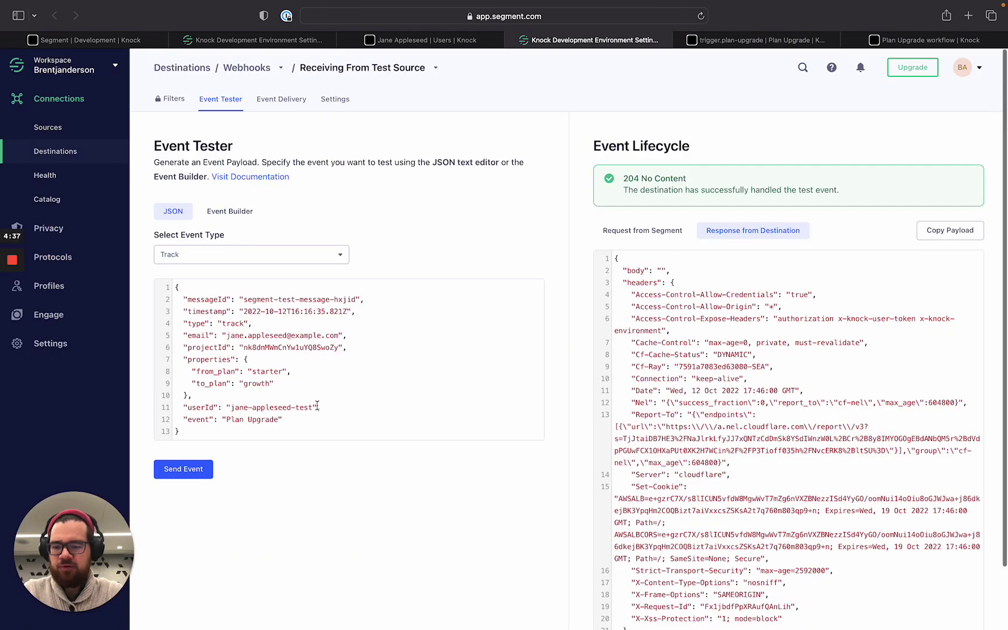
click(197, 470)
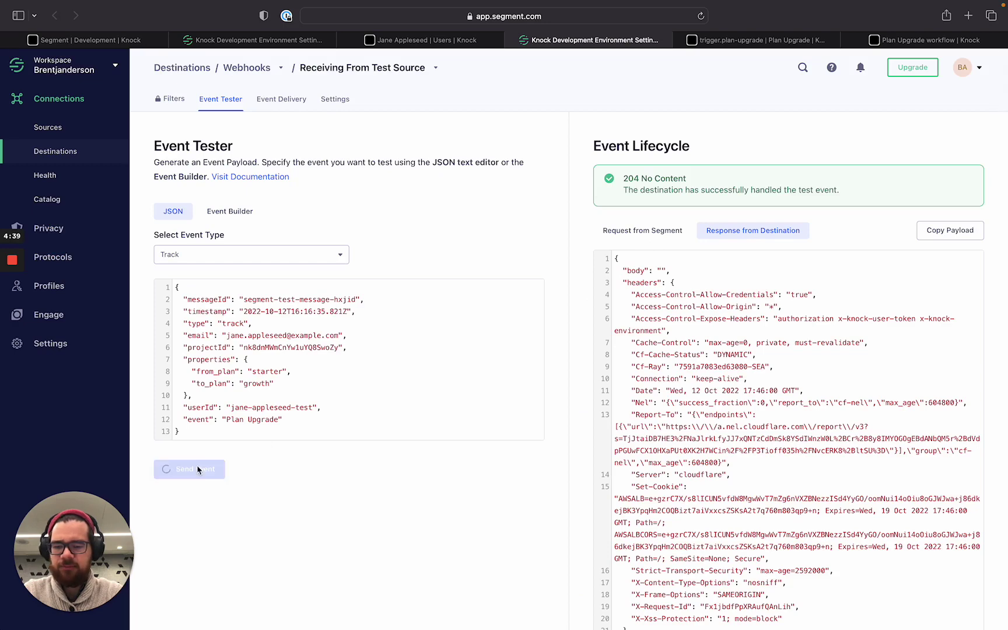
key(ctrl+Tab)
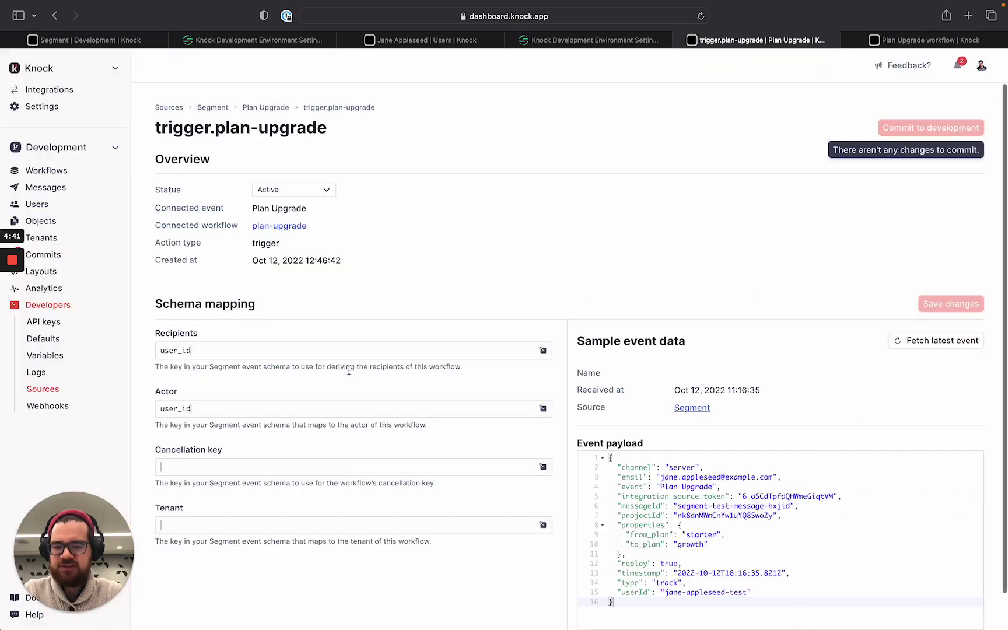
click(265, 110)
Refresh the Plan Upgrade event logs and open the triggered plan-upgrade workflow run.
click(220, 158)
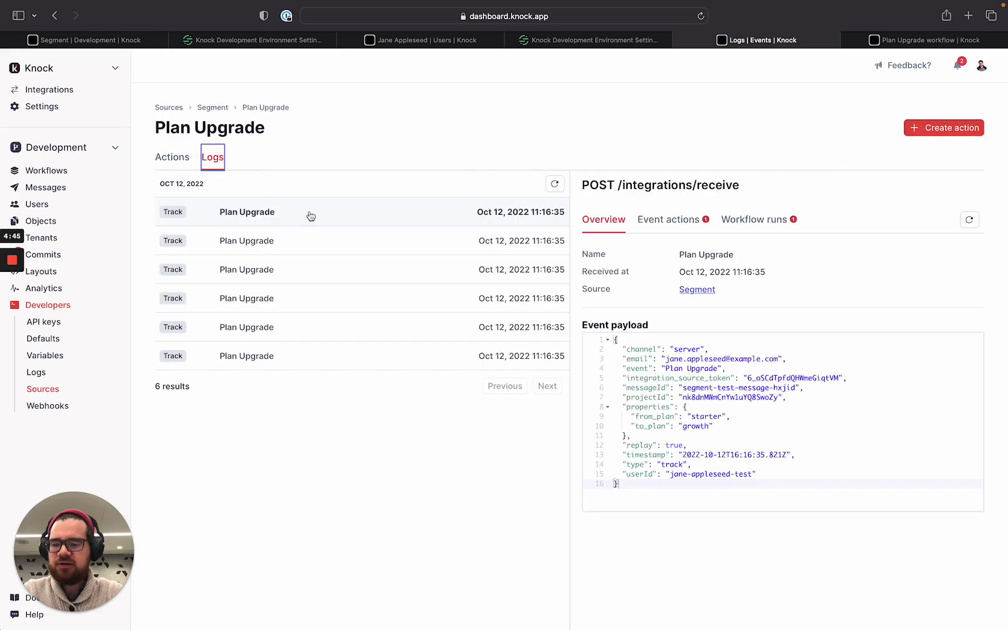
click(554, 184)
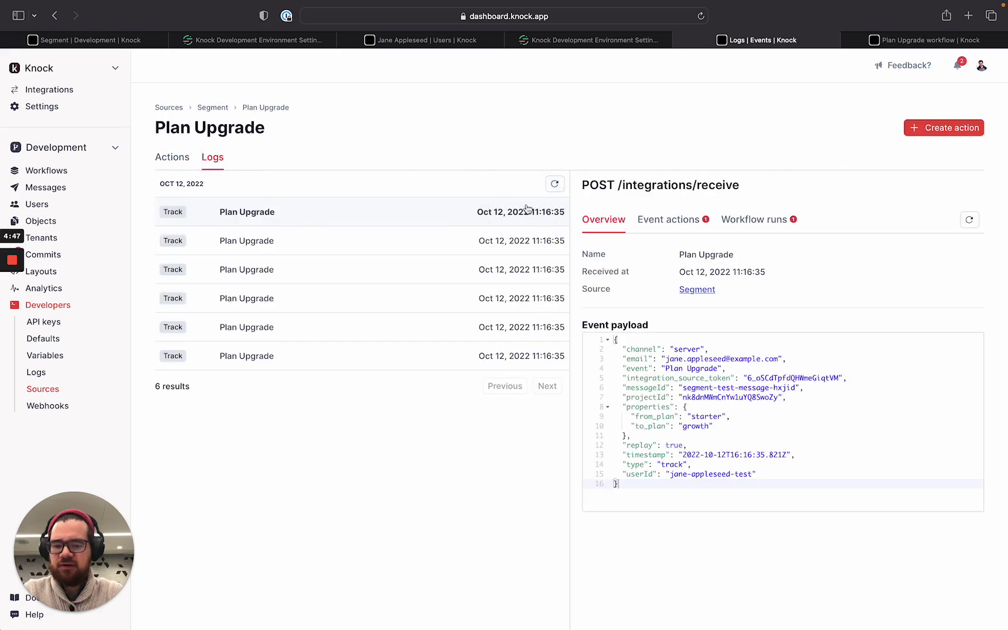
click(745, 227)
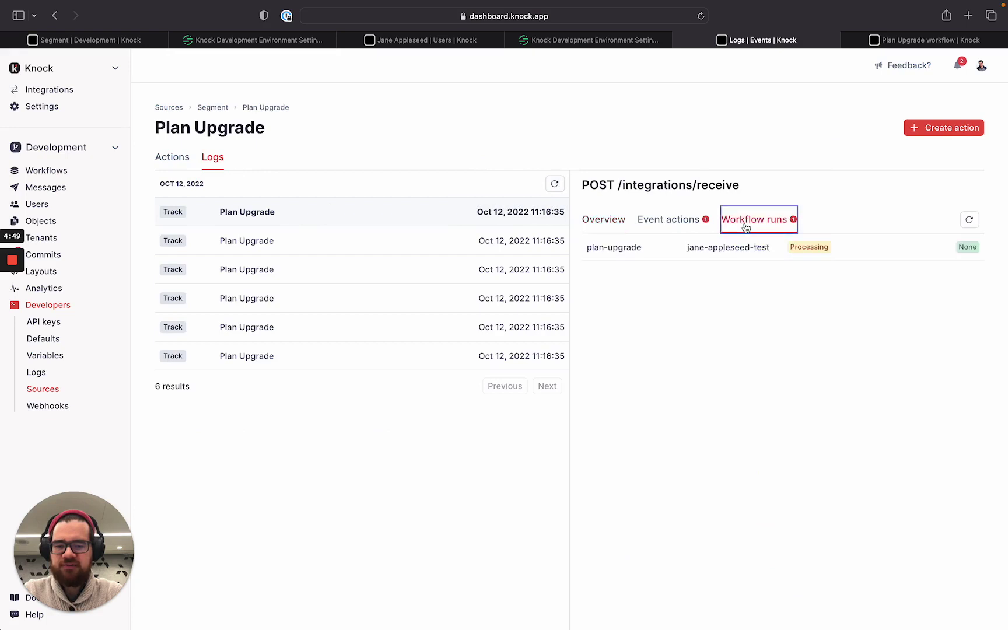
click(667, 254)
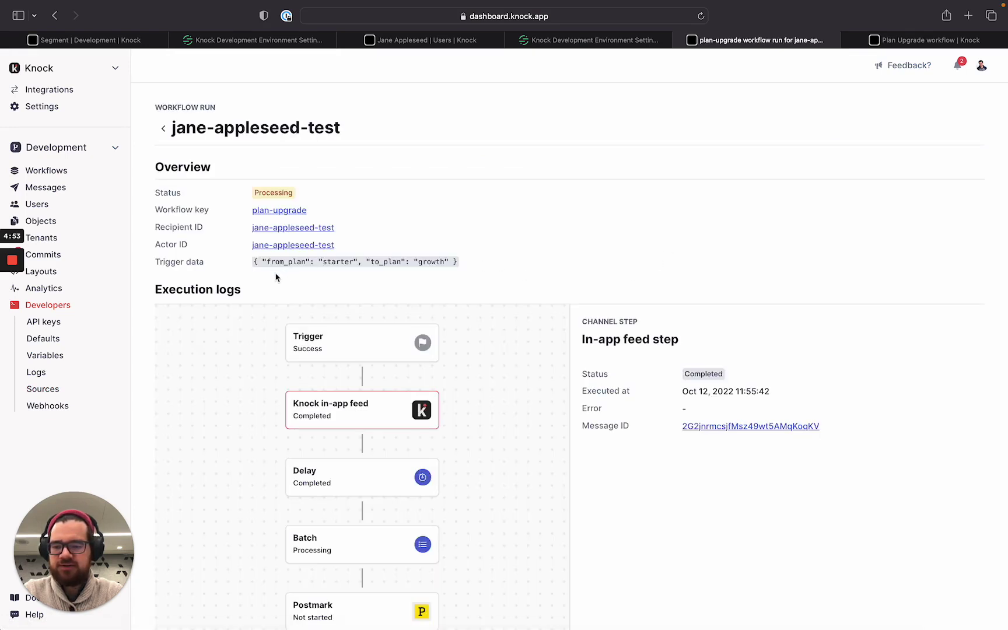
Inspect the run's trigger data and Delay step, then refresh the logs showing six events.
triple_click(311, 261)
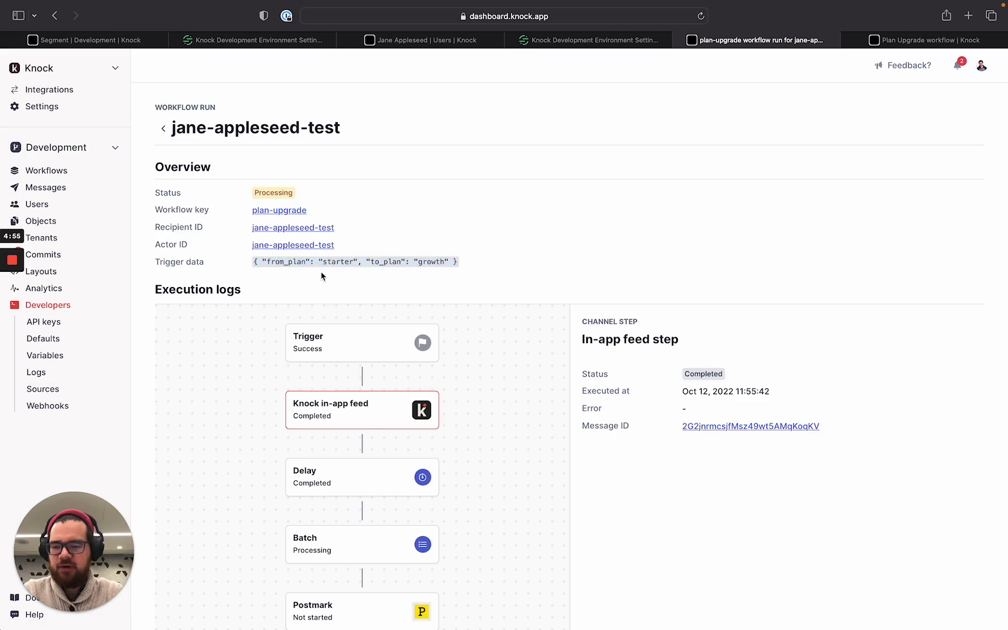
scroll(577, 374, down, 2)
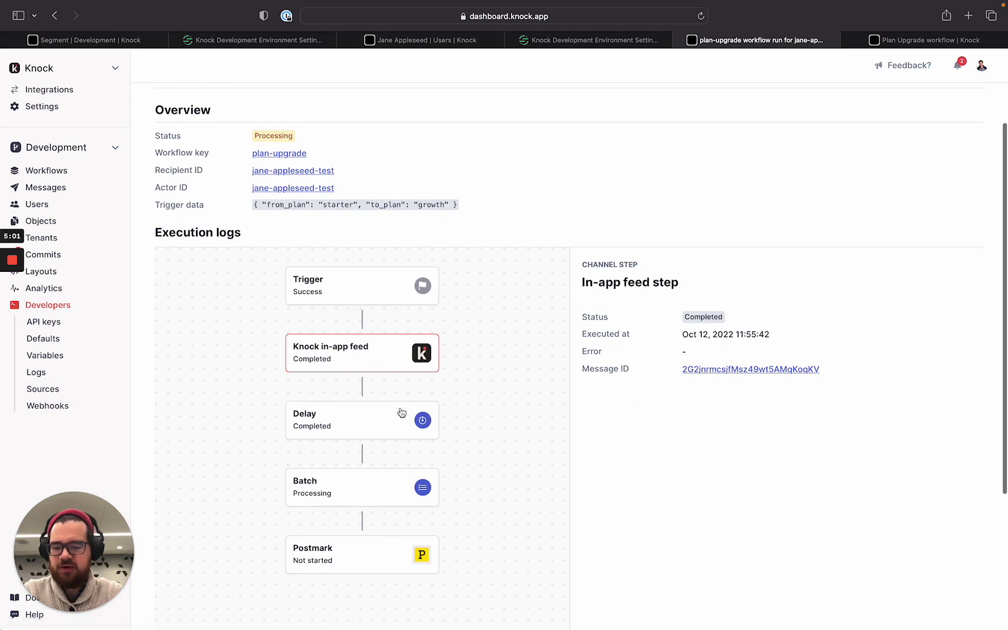
click(373, 423)
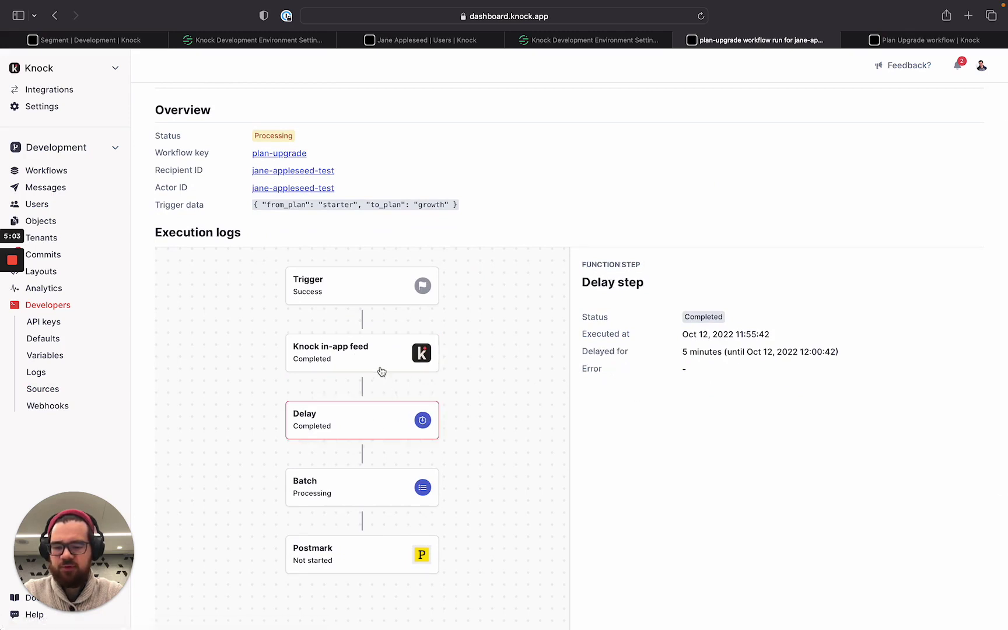
scroll(433, 348, up, 2)
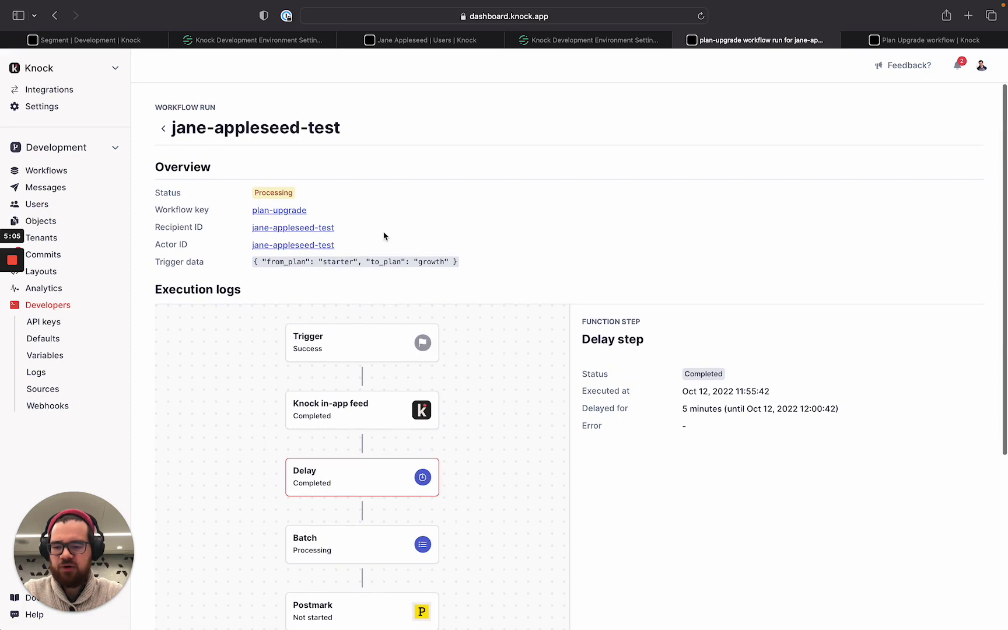
click(165, 128)
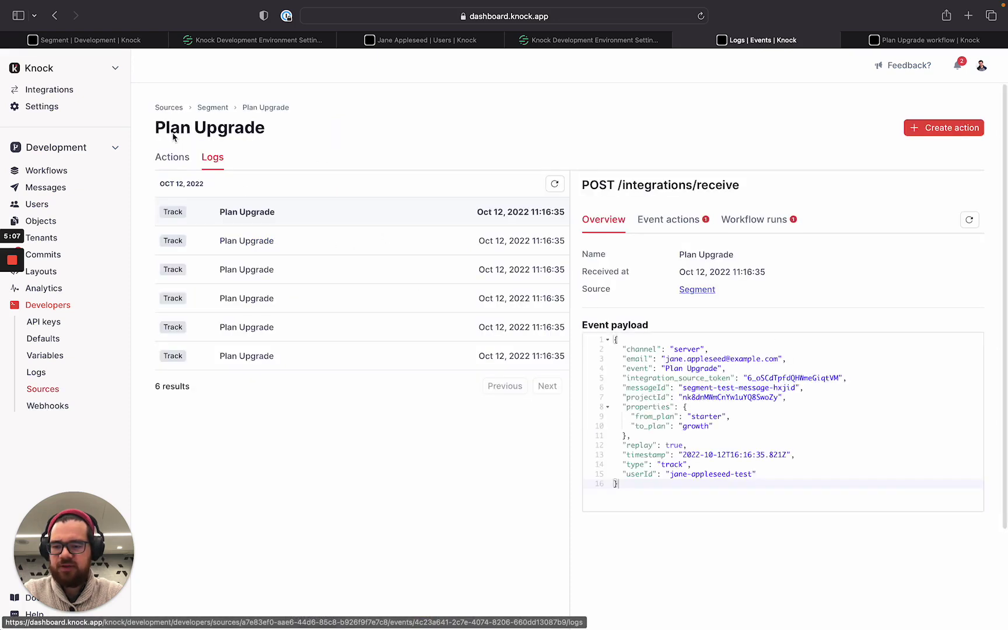
click(554, 184)
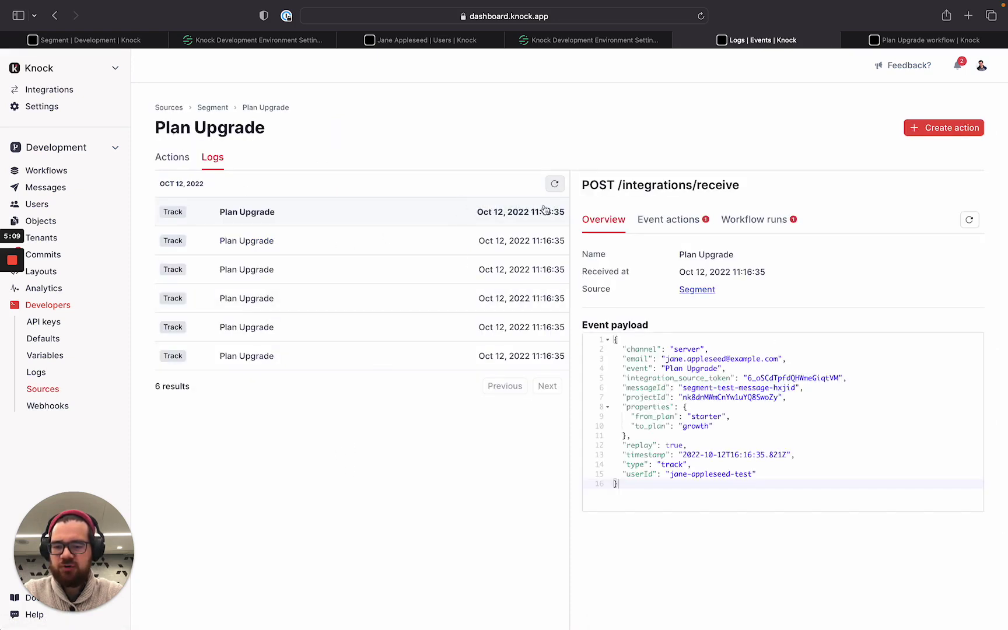